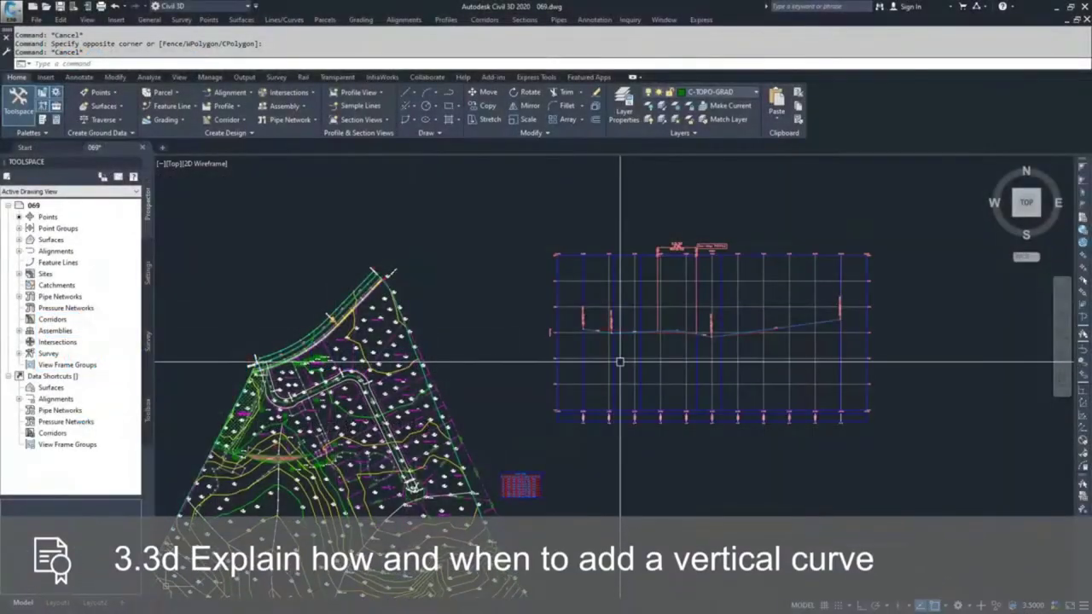
Step: Zoom in on the profile view grid to bring the design profile into view
scroll(662, 331, up, 5)
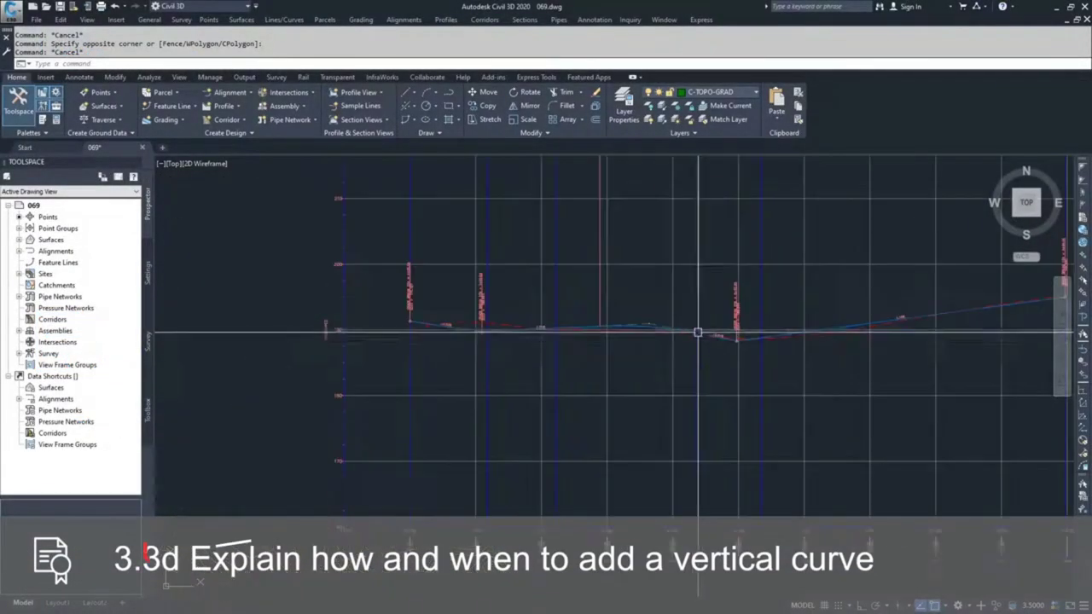
Step: Select the Des-Prof design profile and open its Profile Layout Tools via Geometry Editor
click(632, 325)
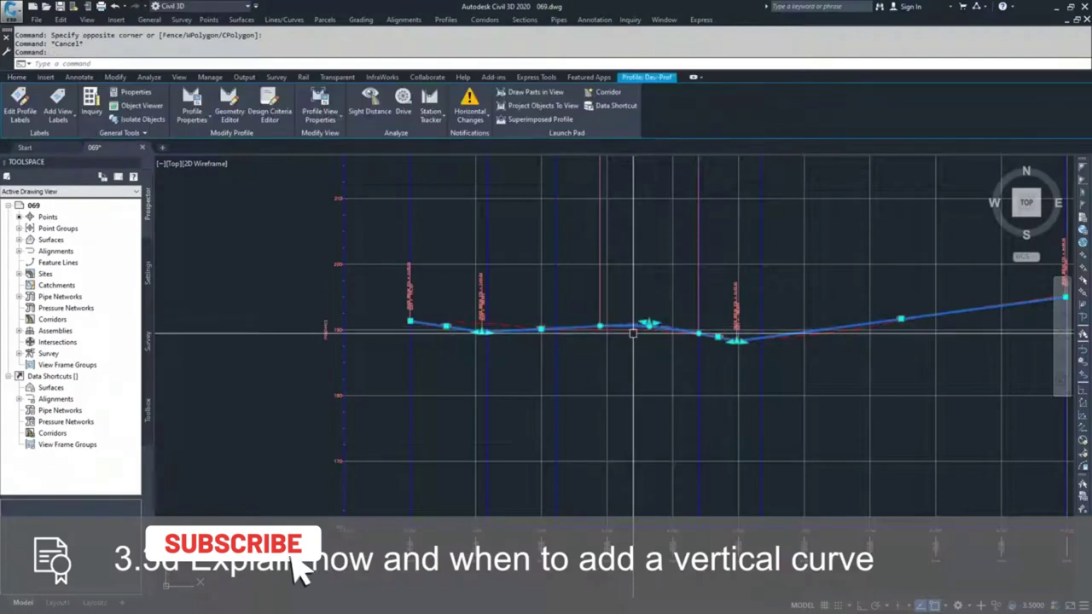
click(247, 111)
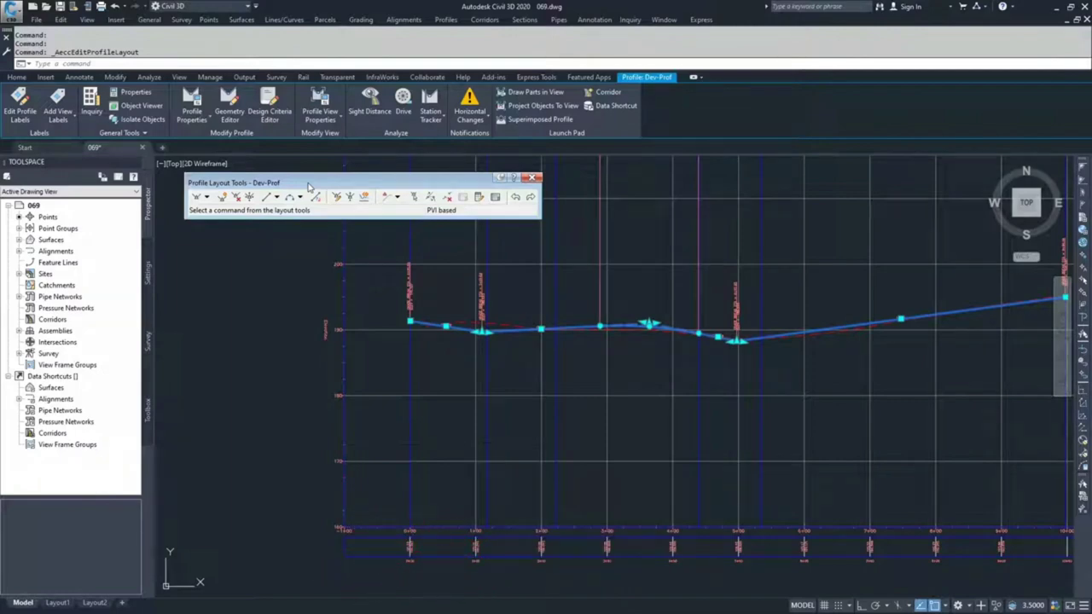
click(301, 197)
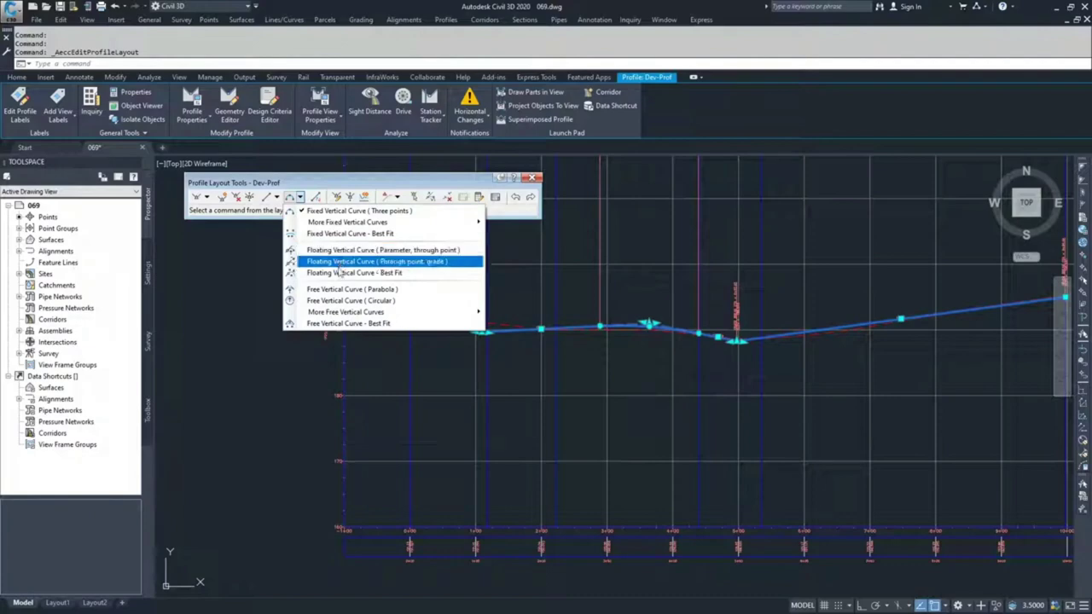
click(300, 198)
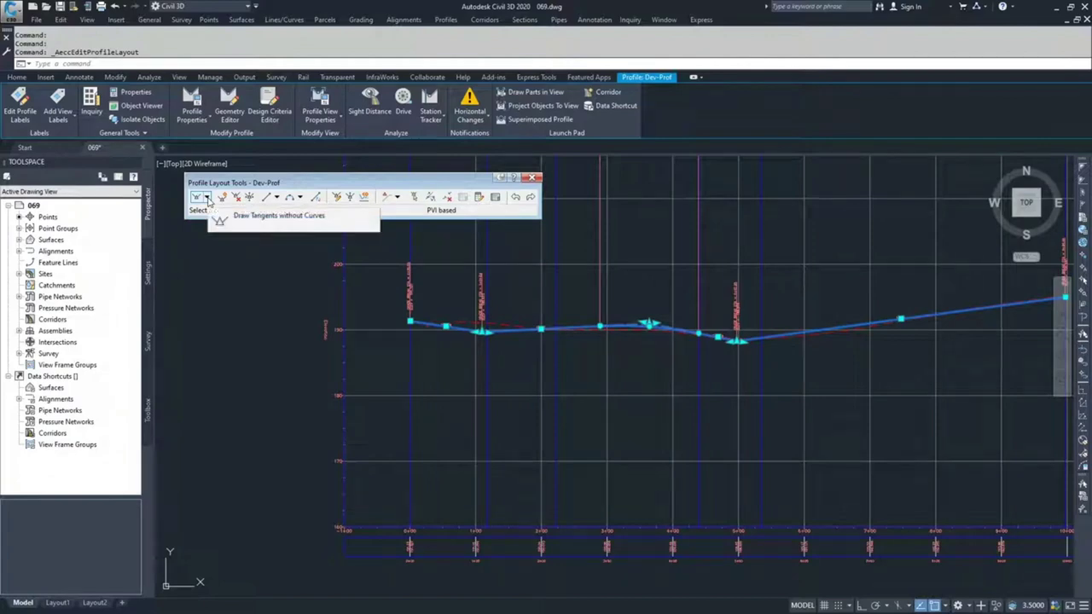
Step: Set the tangent tool to Draw Tangents With Curves and show the vertical curve type list
click(206, 198)
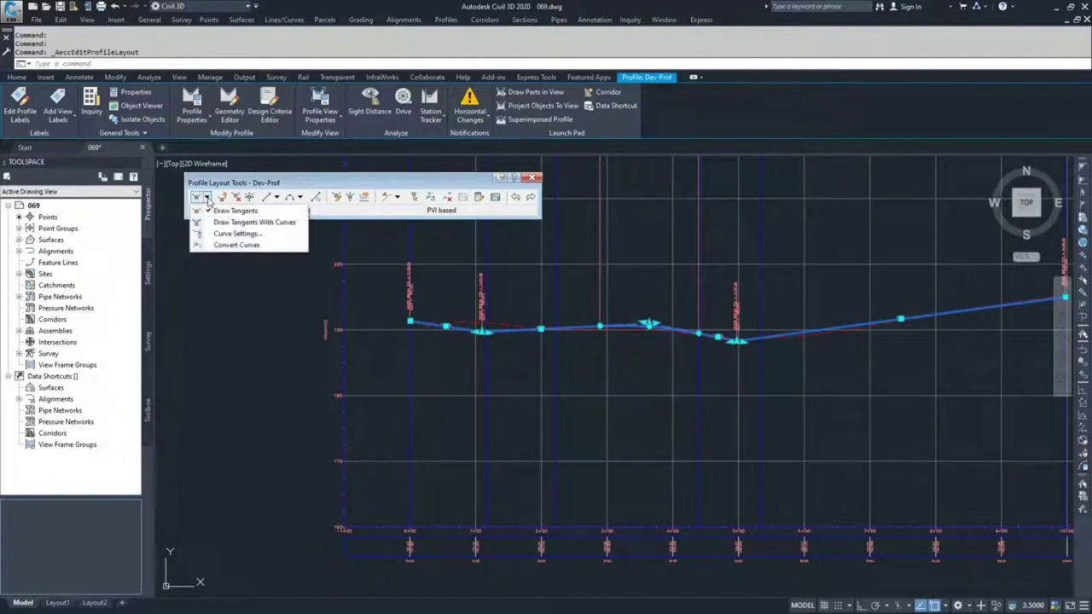
click(224, 223)
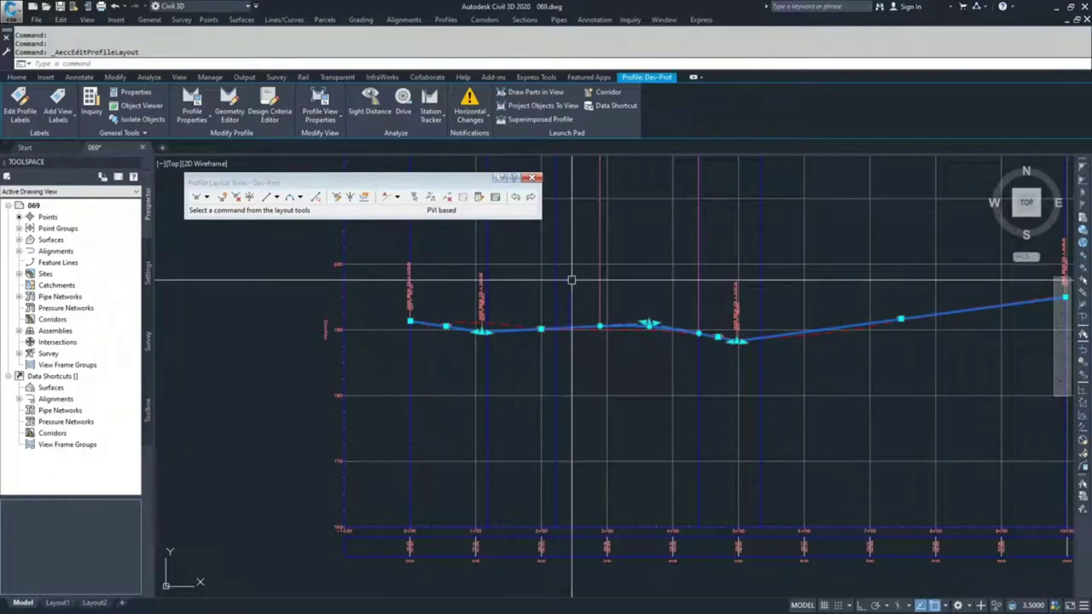
middle_drag(699, 307, 614, 338)
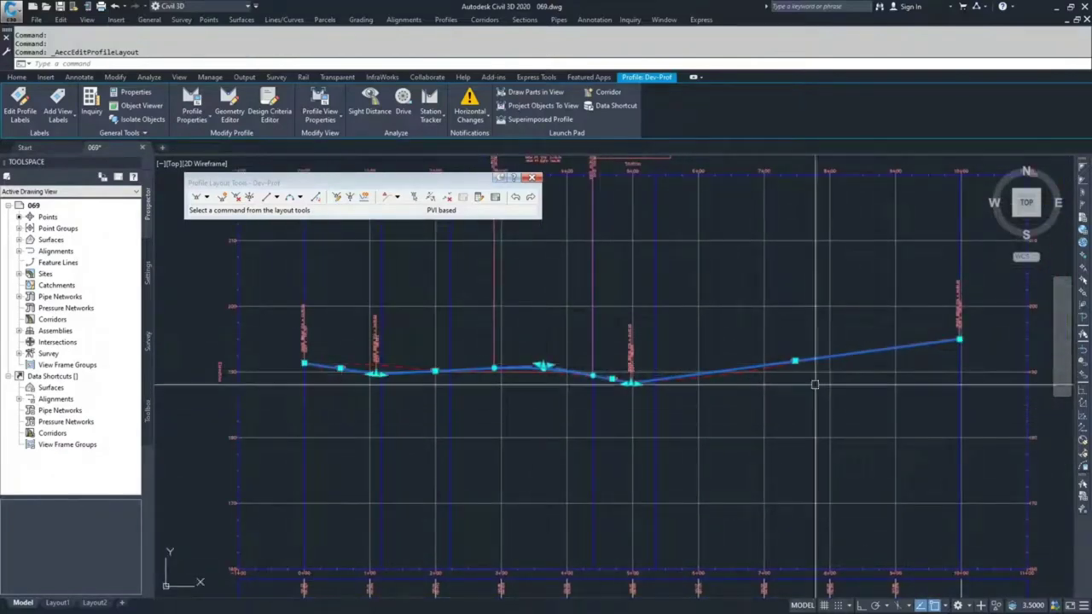
click(204, 198)
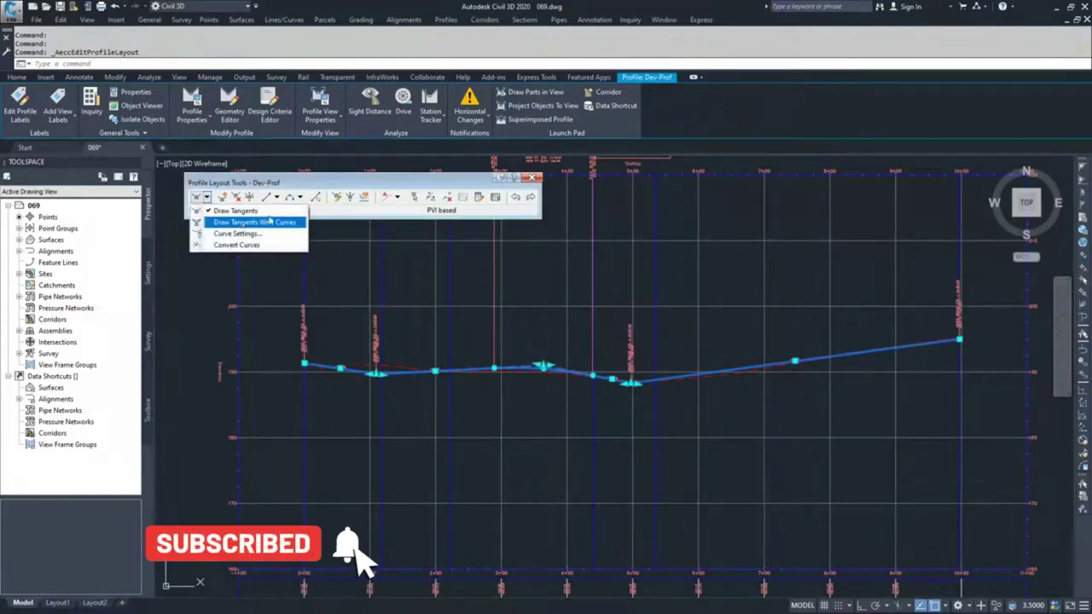
click(301, 197)
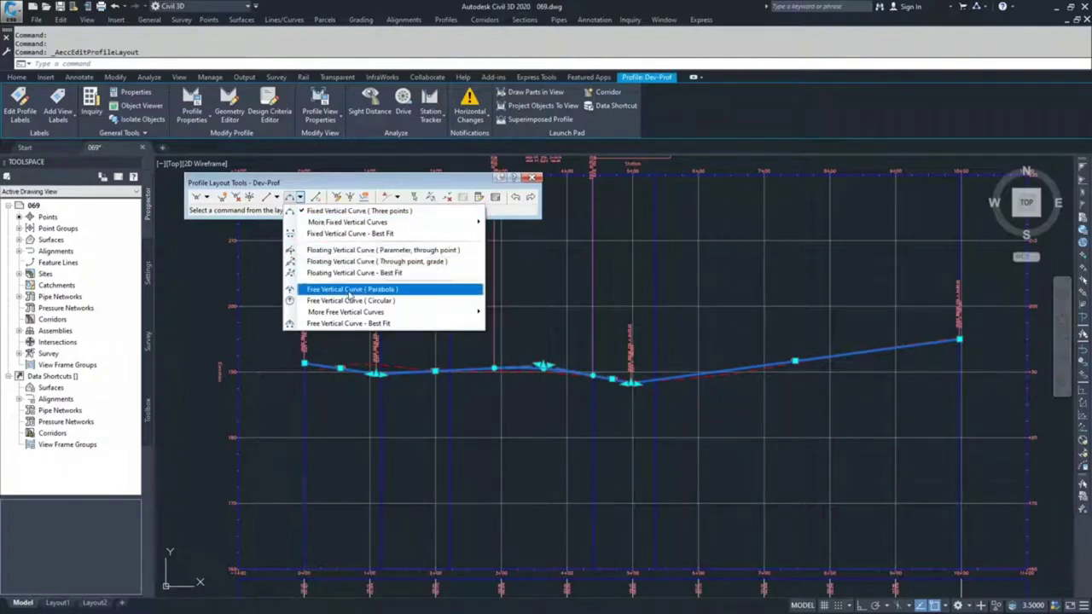
Step: Add a free parabolic vertical curve across the sag tangents with a 100 curve length
click(350, 290)
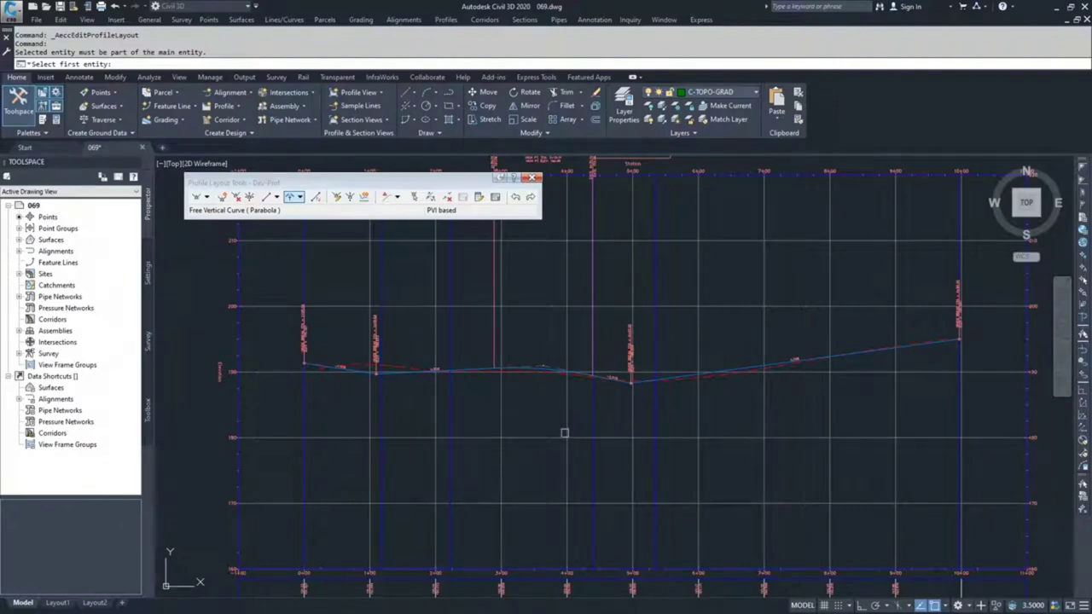
scroll(640, 405, up, 4)
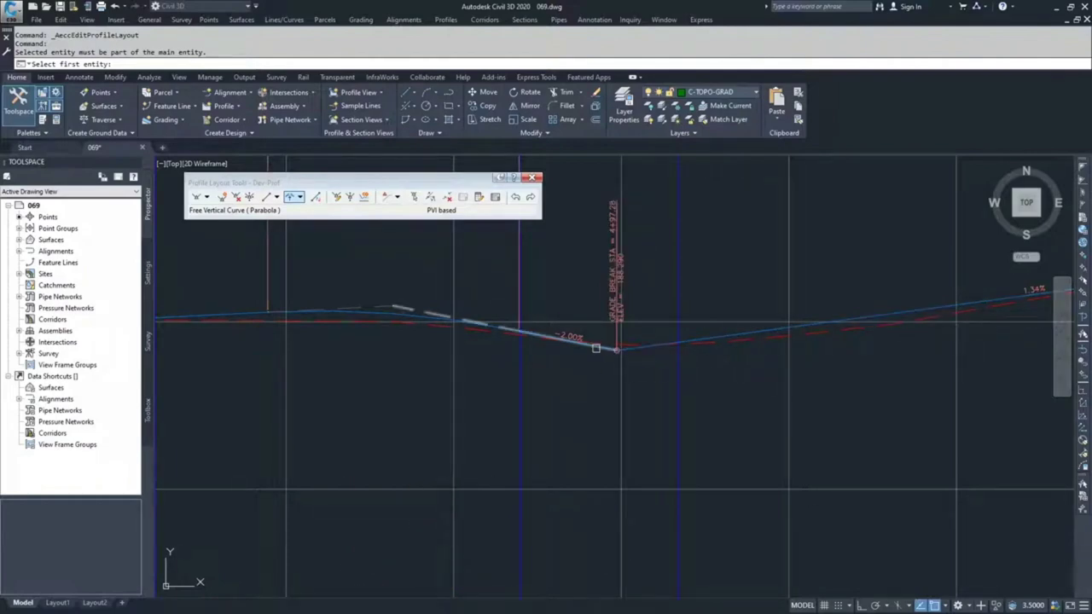
click(595, 348)
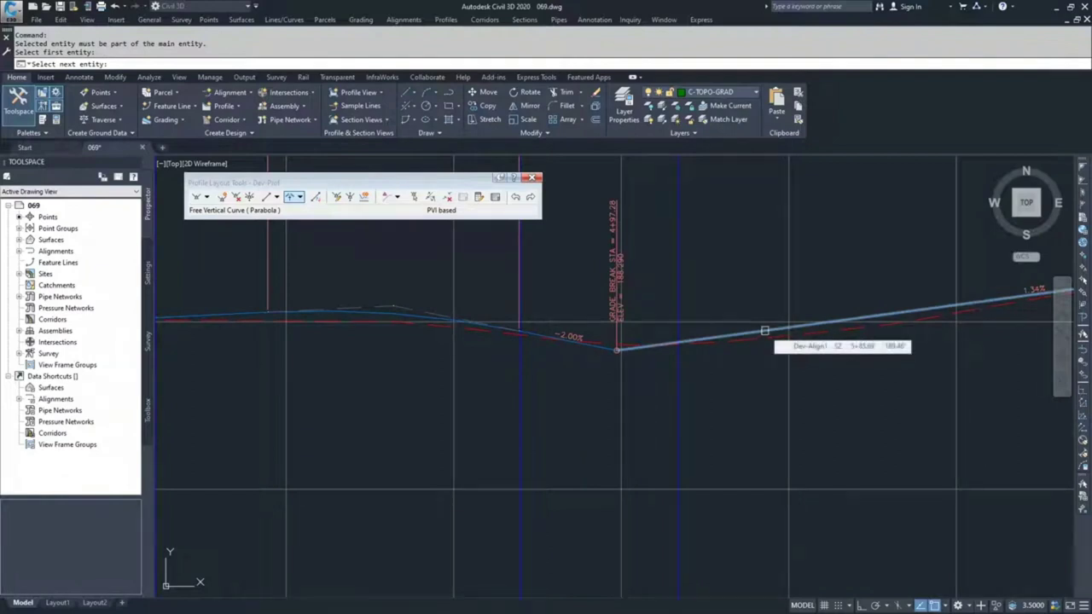
click(764, 330)
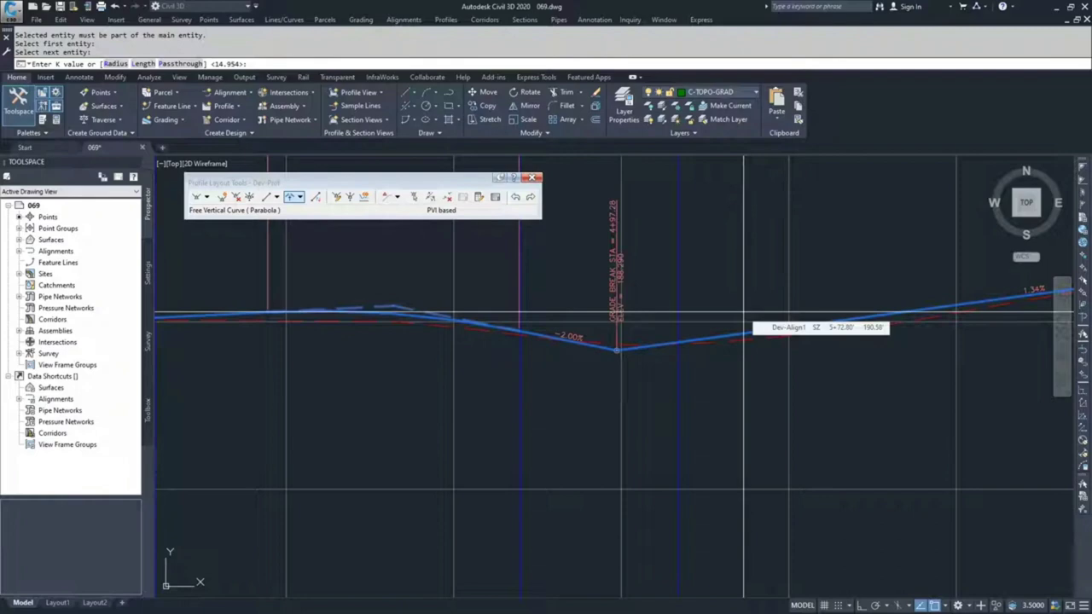
text(1)
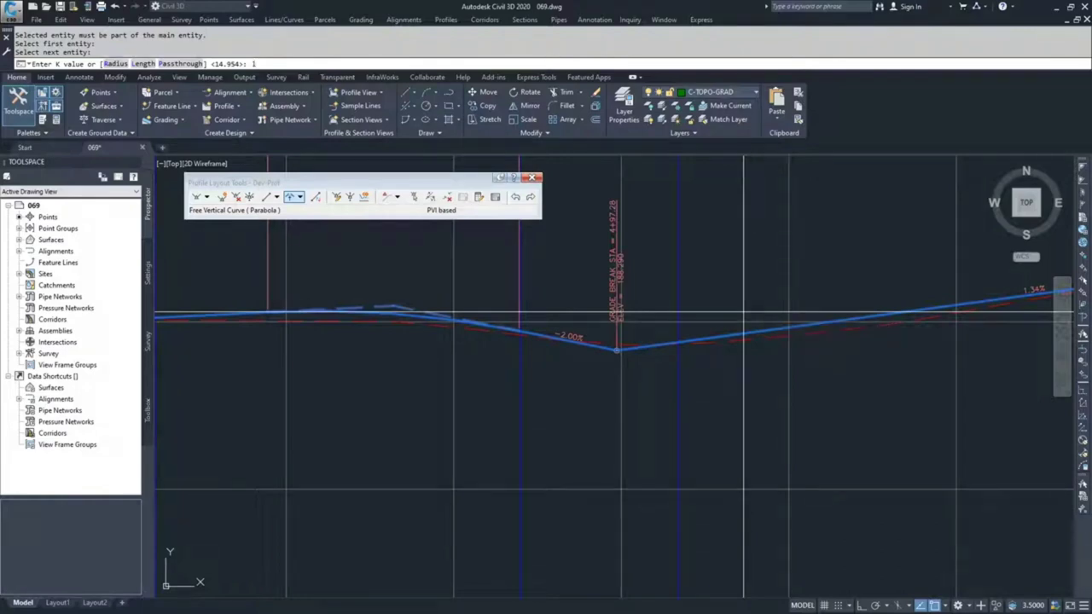
key(Return)
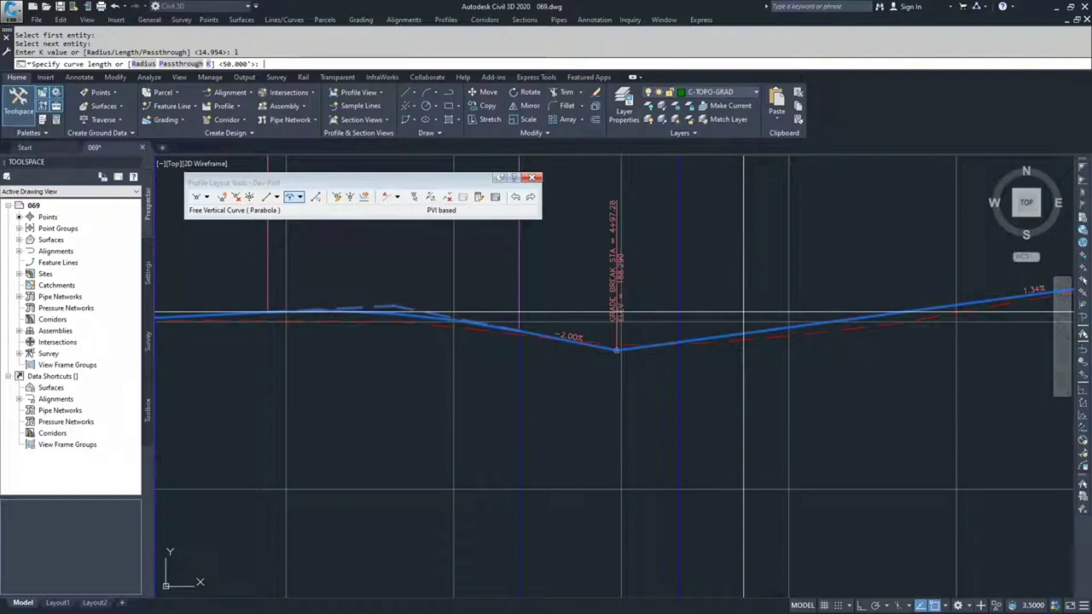
key(Return)
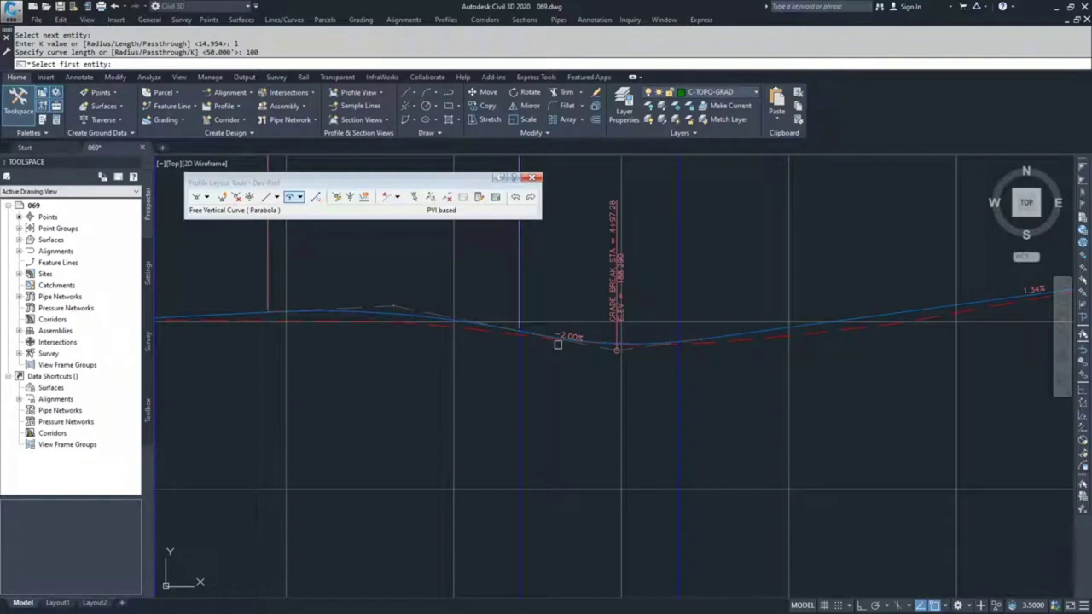
key(Escape)
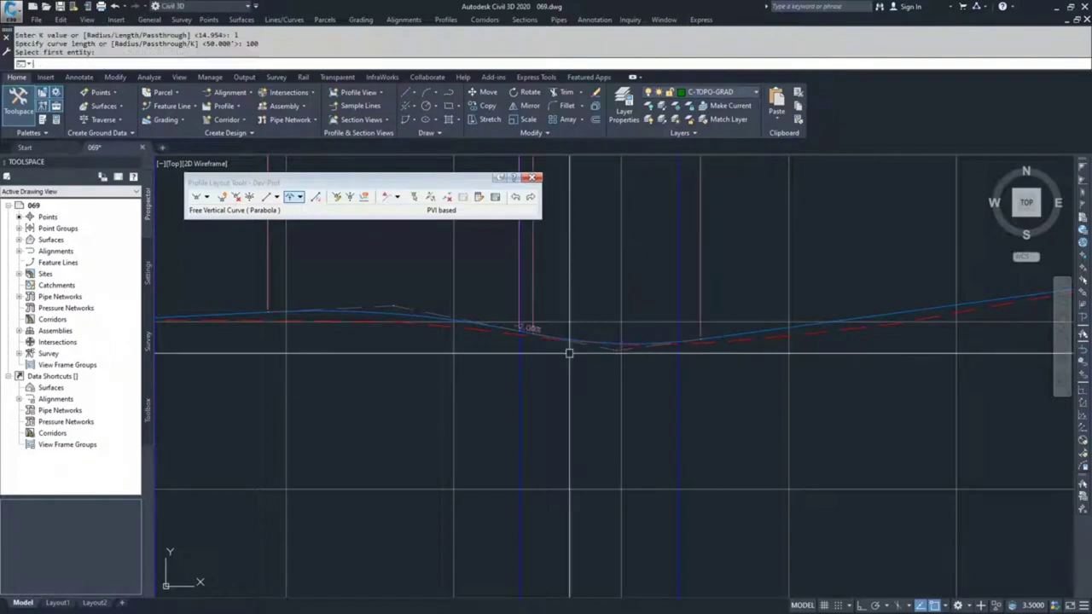
middle_drag(578, 300, 629, 393)
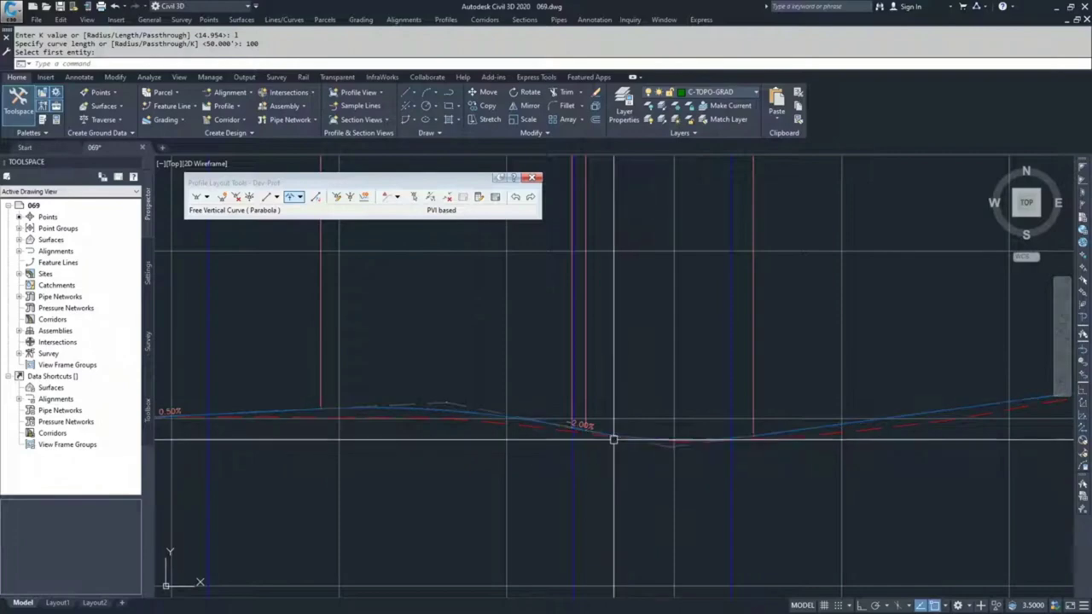
Step: Add a Free Vertical Curve (Parabola) joining the -1.50% and 0.50% tangents, length 100
scroll(491, 461, down, 3)
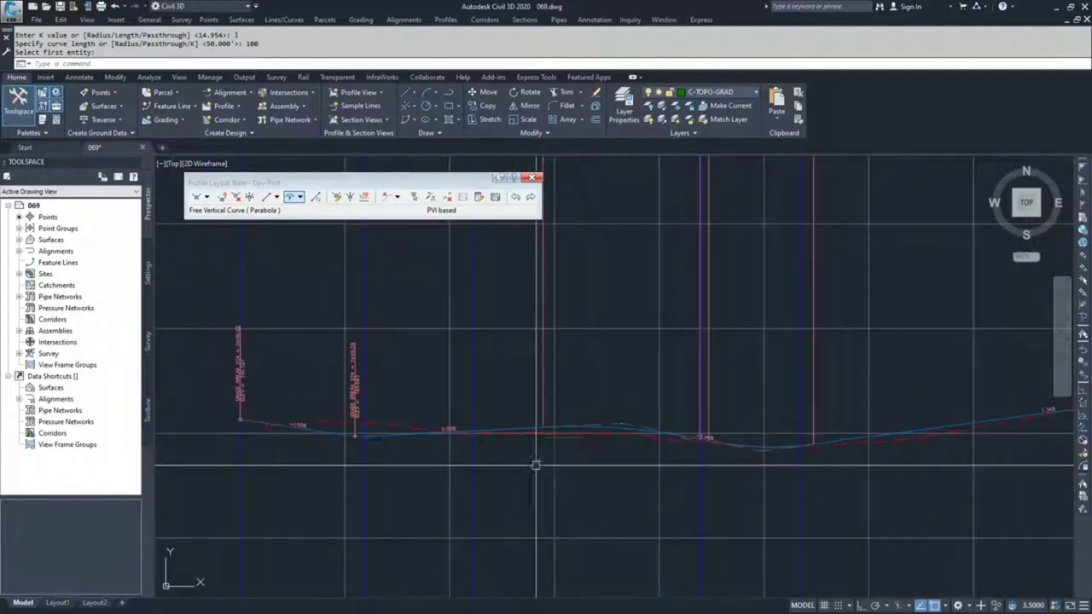
click(298, 197)
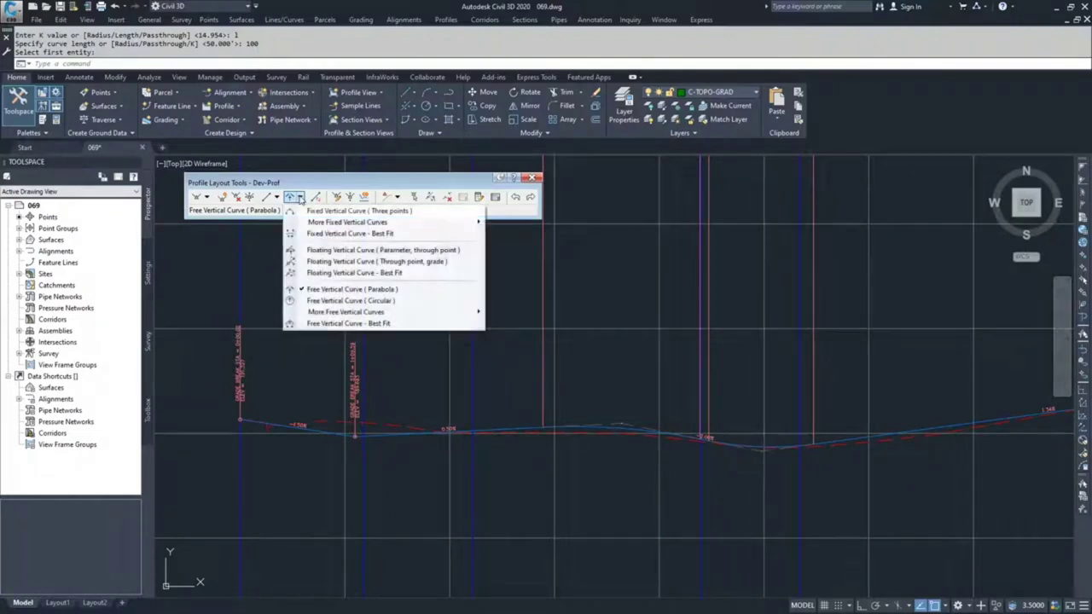
click(380, 290)
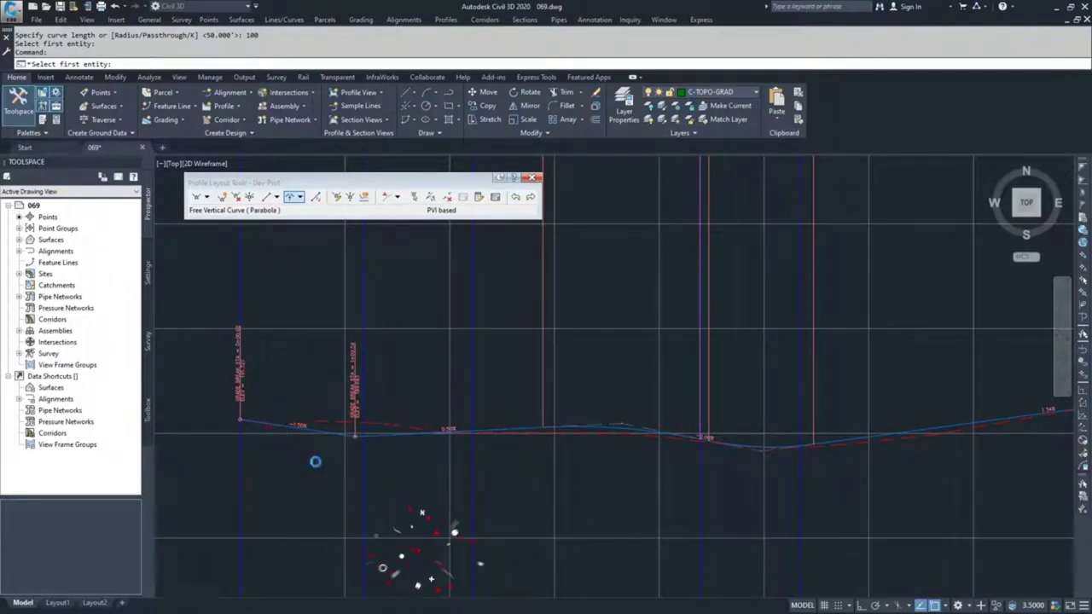
scroll(315, 458, up, 2)
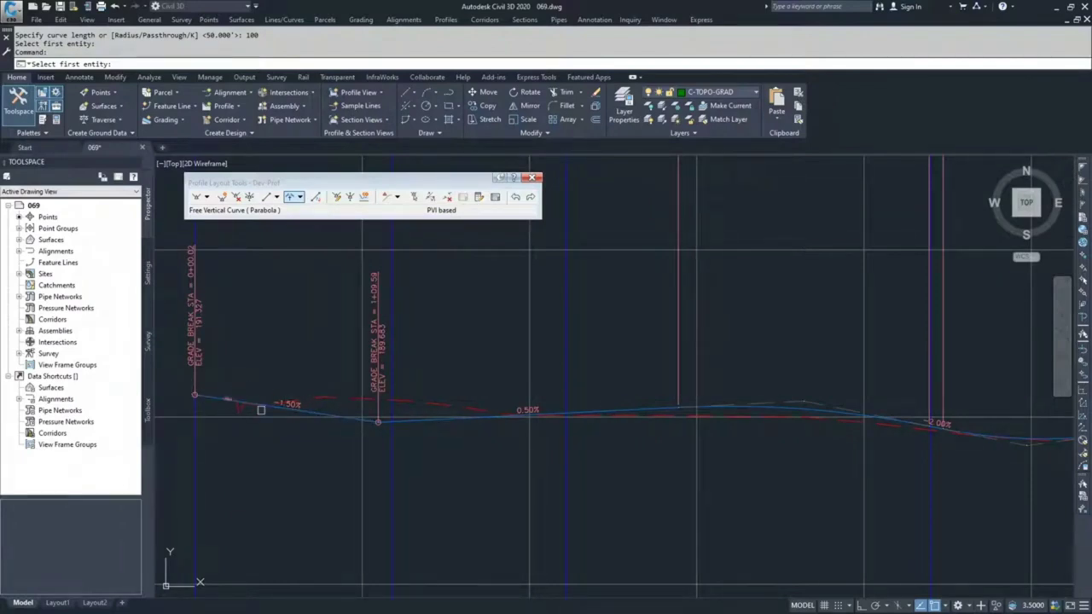
scroll(237, 398, up, 2)
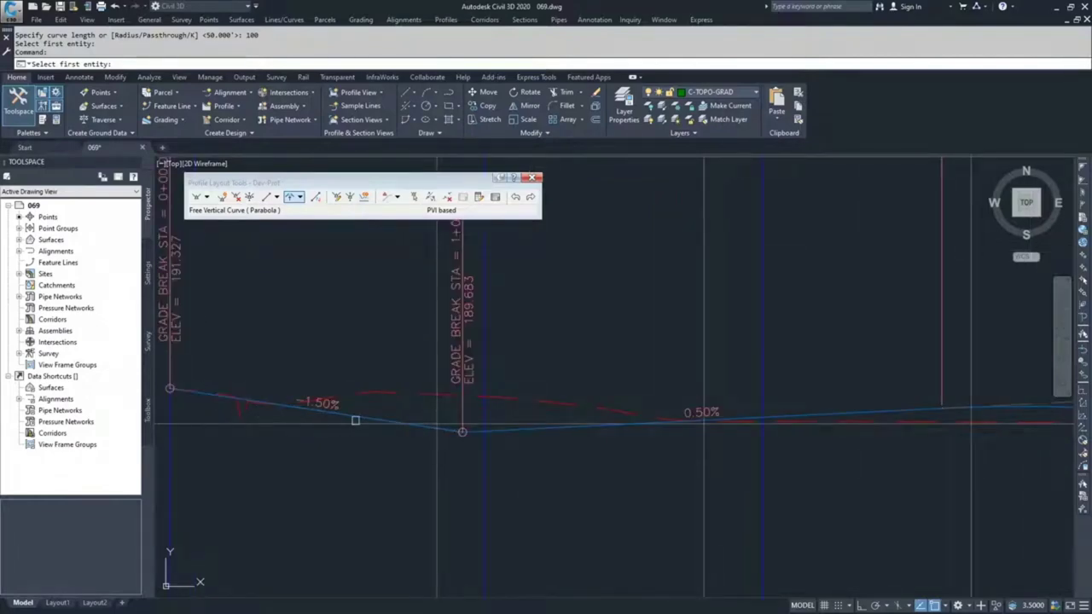
middle_drag(334, 343, 381, 455)
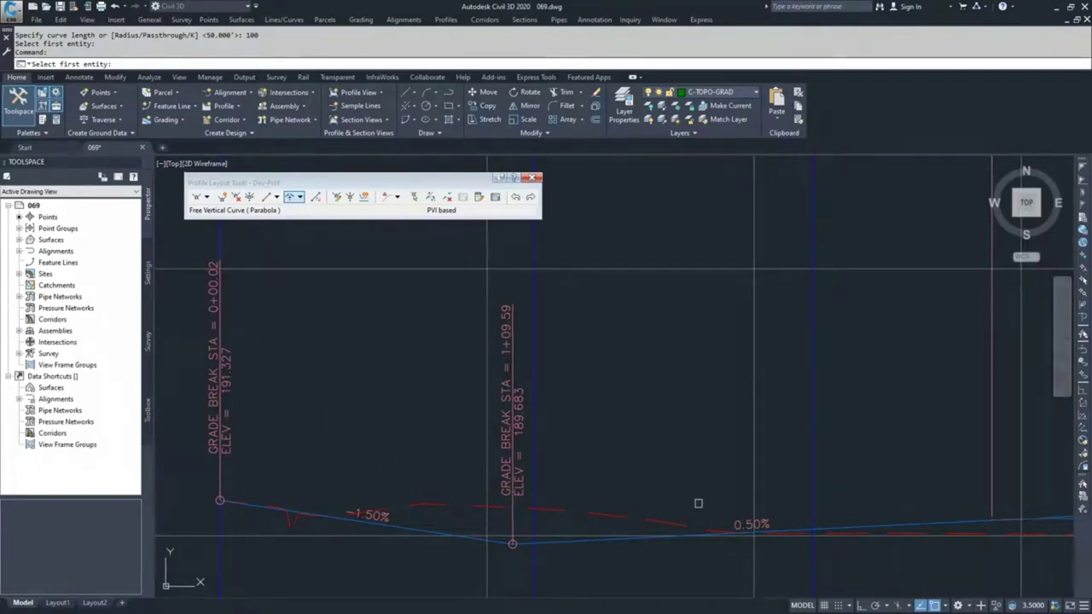
click(410, 528)
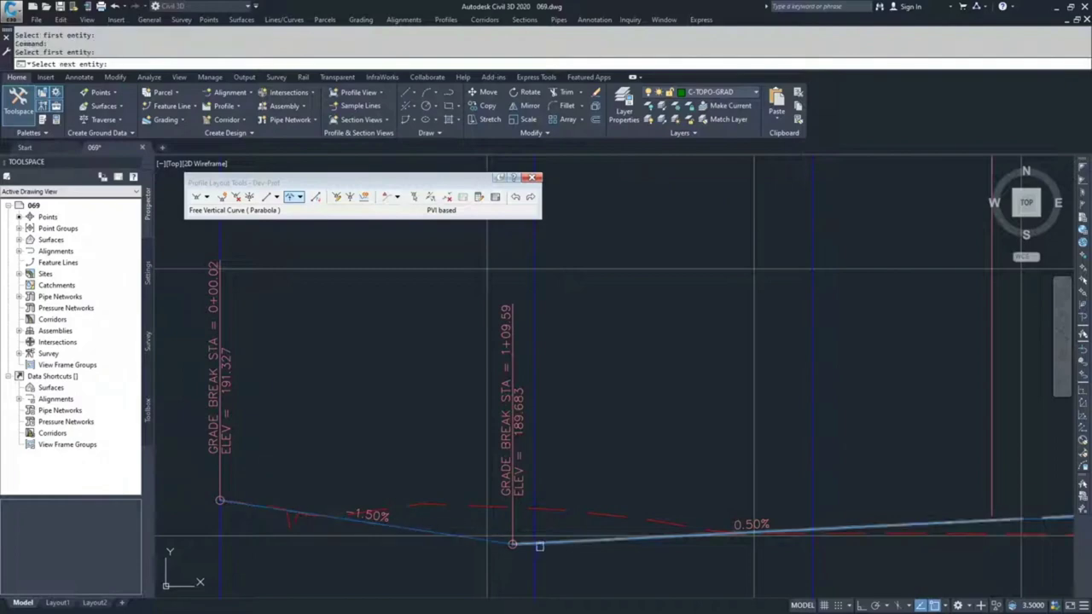
click(597, 539)
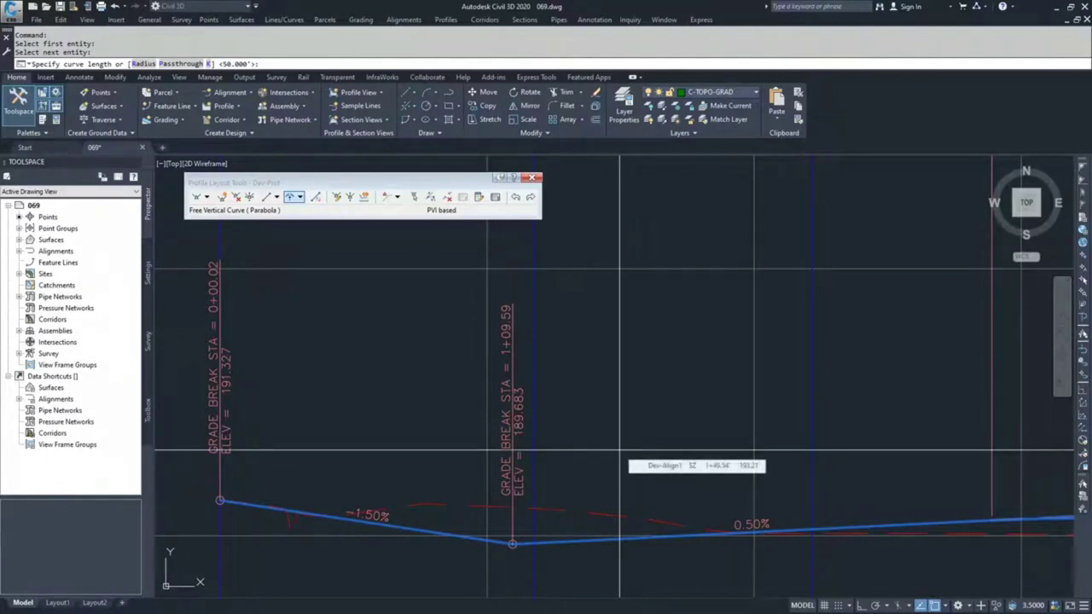
text(100)
key(Return)
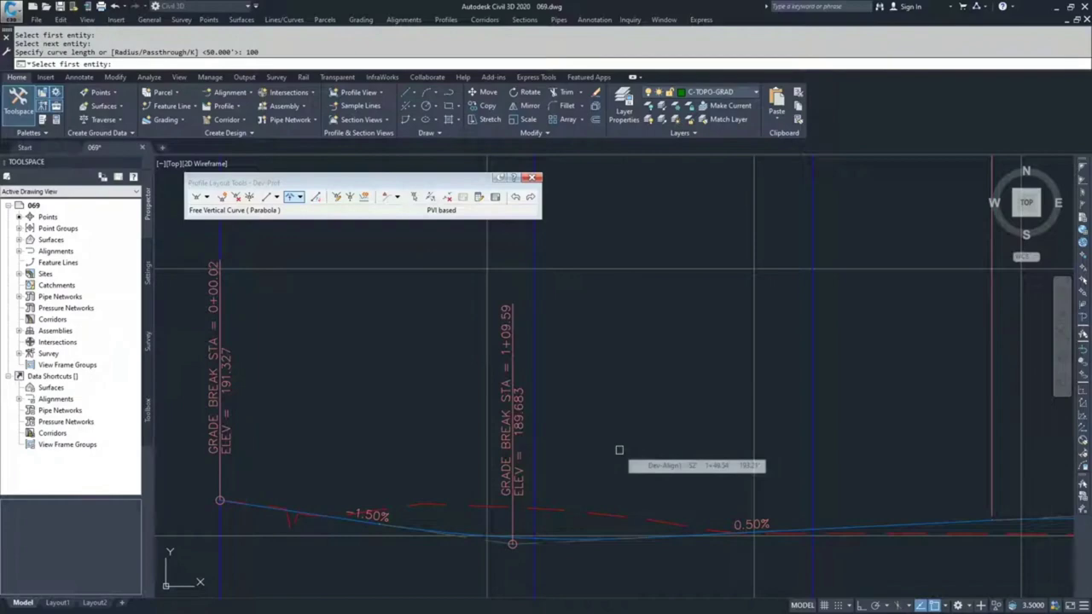
key(Return)
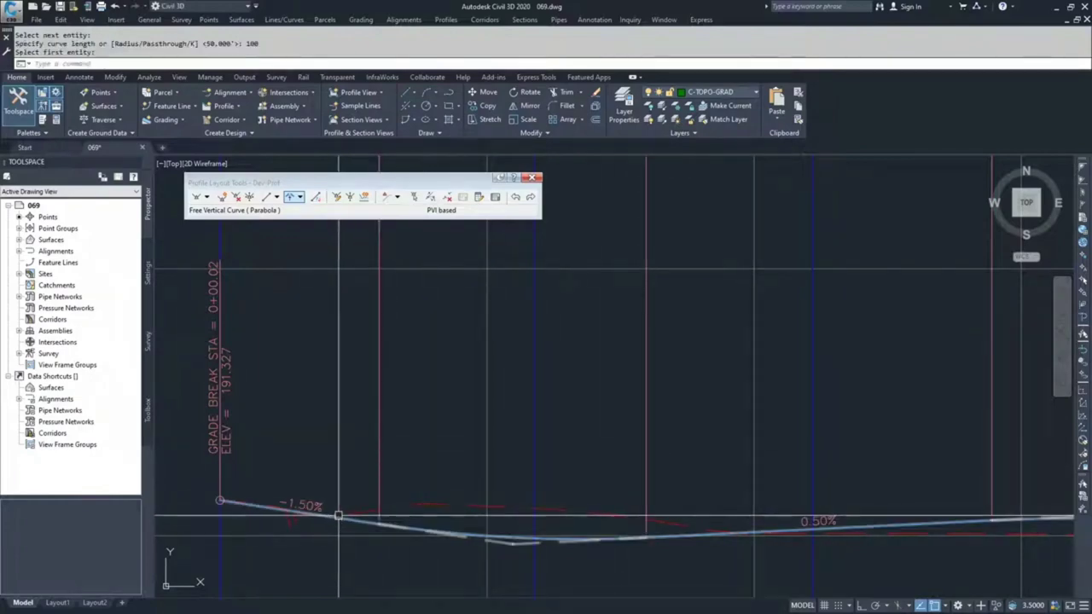
Step: Review the rounded curves across stations 4+00 to 10+00, then close Profile Layout Tools
scroll(311, 517, up, 5)
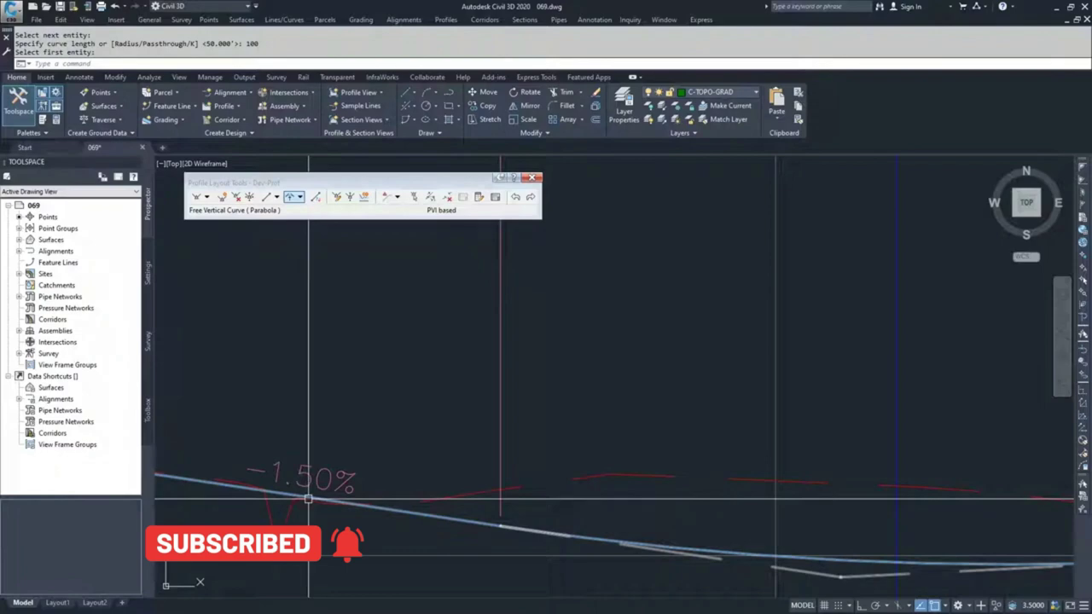
scroll(309, 500, down, 4)
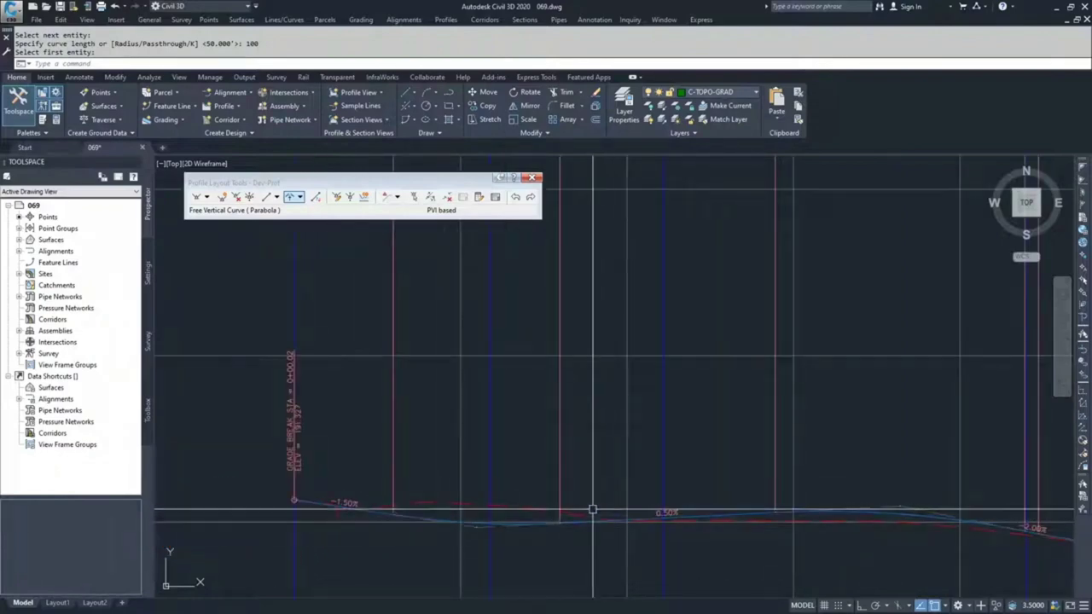
scroll(598, 511, down, 3)
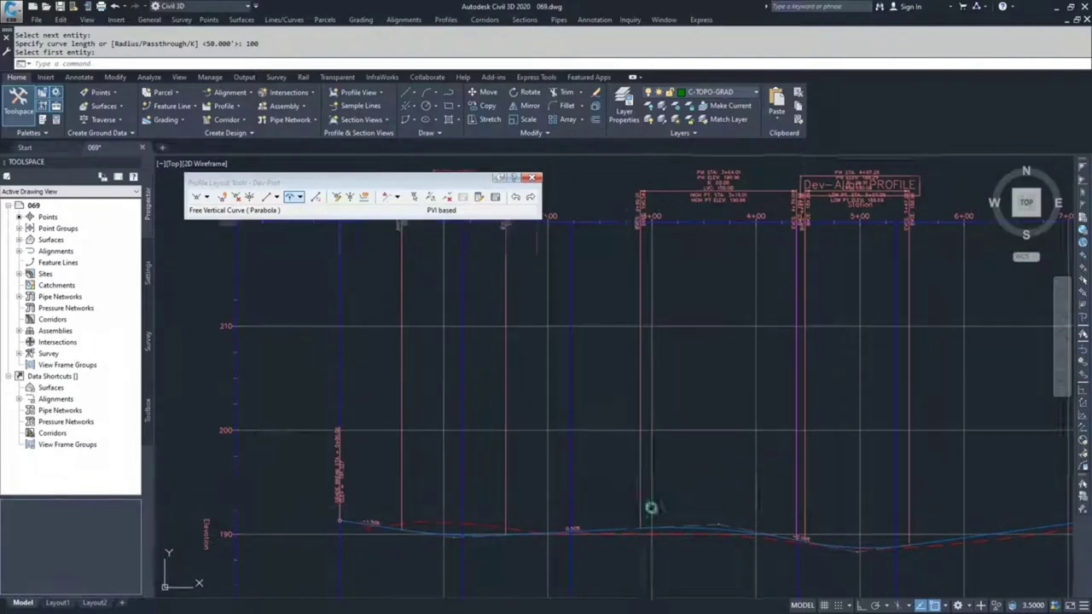
middle_drag(651, 512, 539, 500)
middle_drag(611, 500, 472, 475)
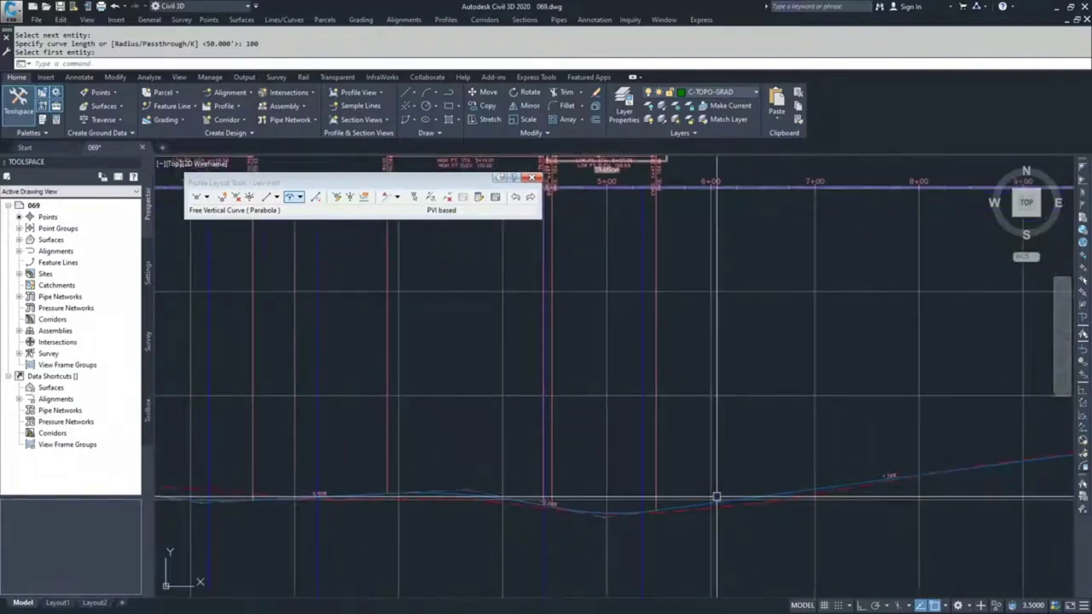
middle_drag(714, 494, 558, 482)
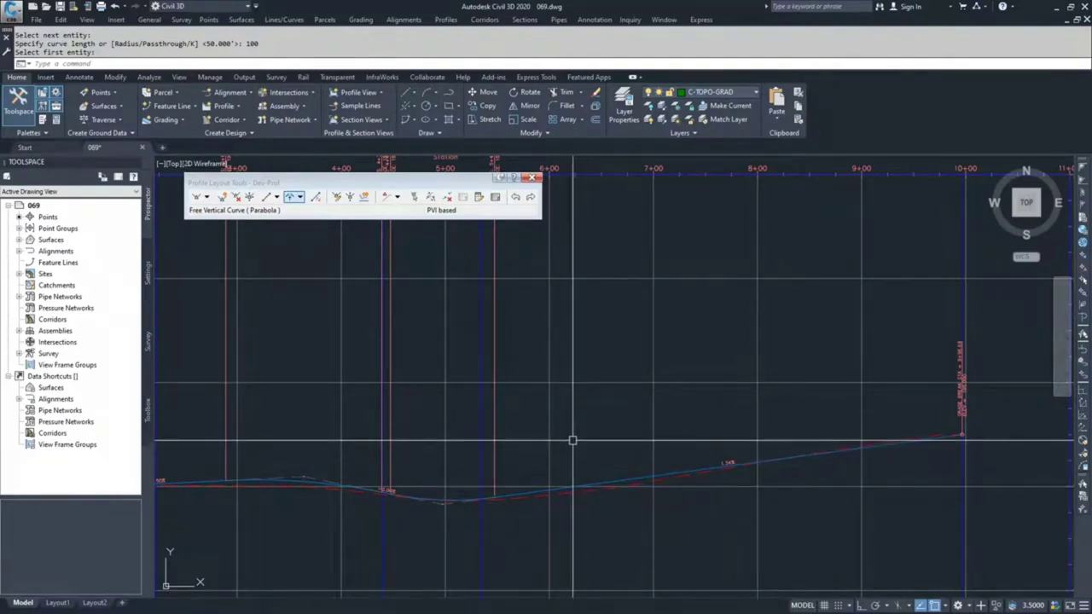
click(531, 178)
key(Escape)
key(Escape)
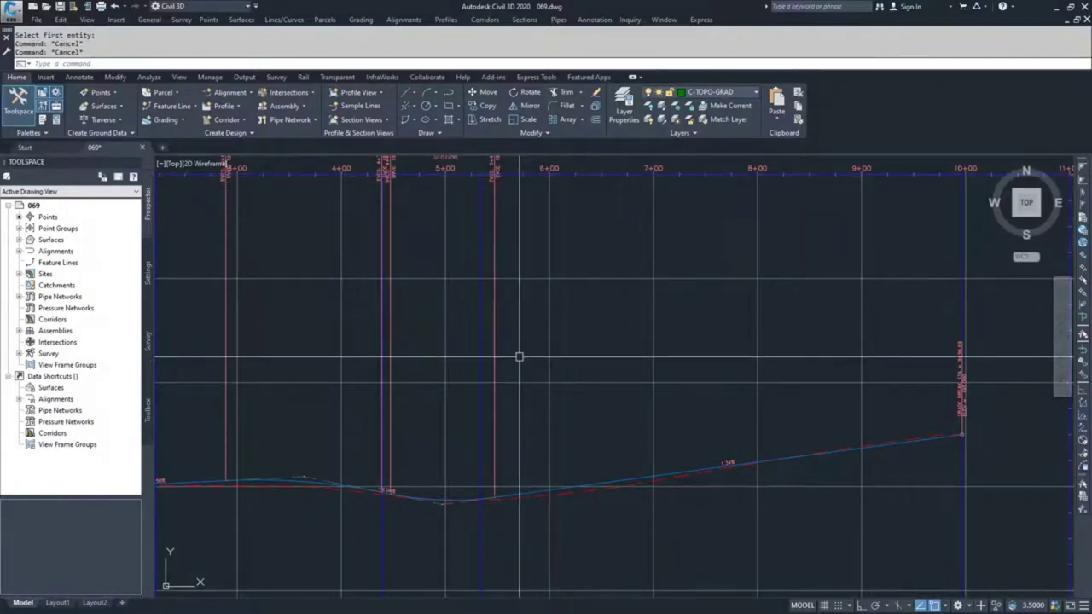